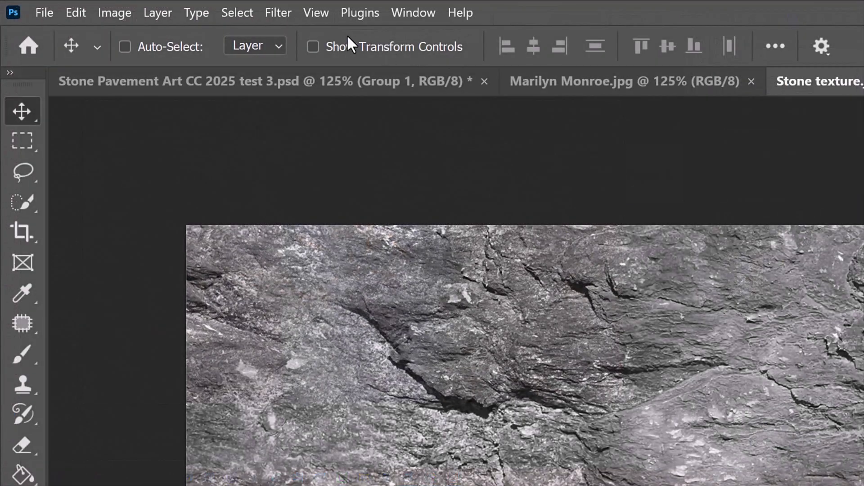
- Apply a Gaussian Blur with a radius of 3.0 pixels to the stone texture layer
click(123, 7)
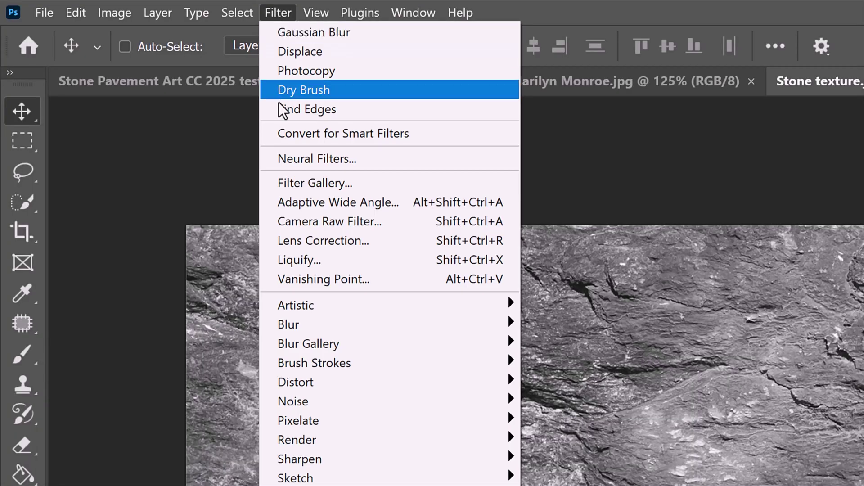
mouse_move(287, 328)
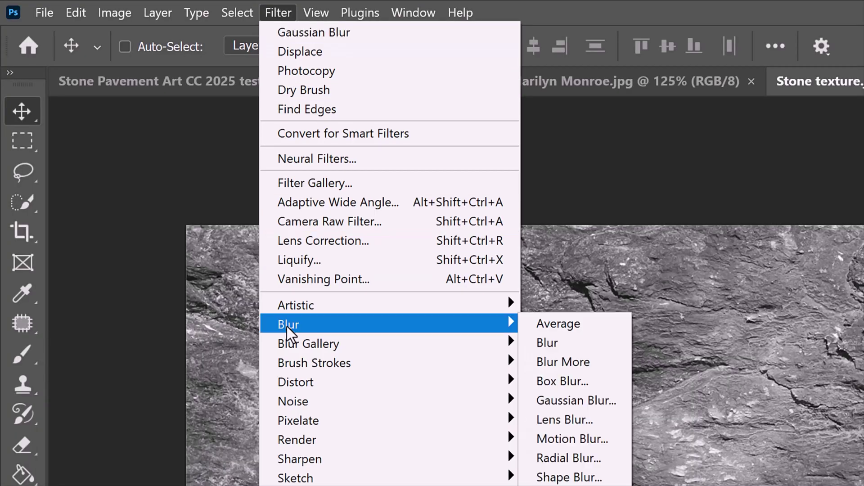
click(567, 401)
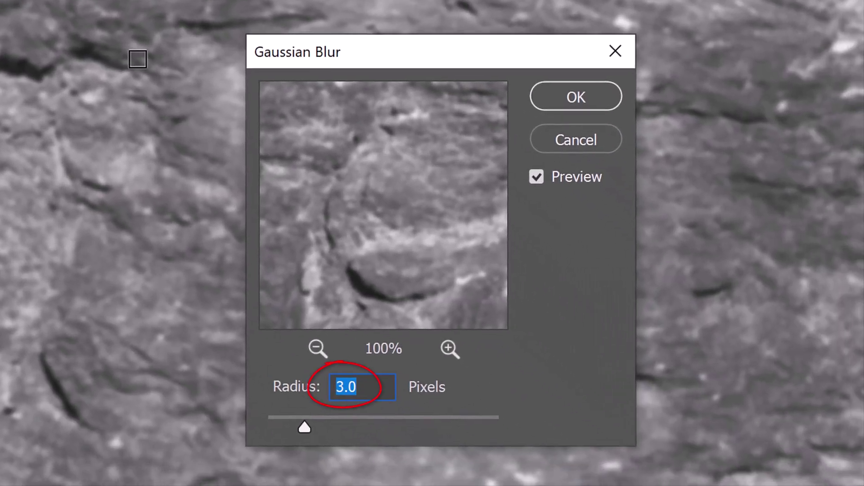
click(568, 100)
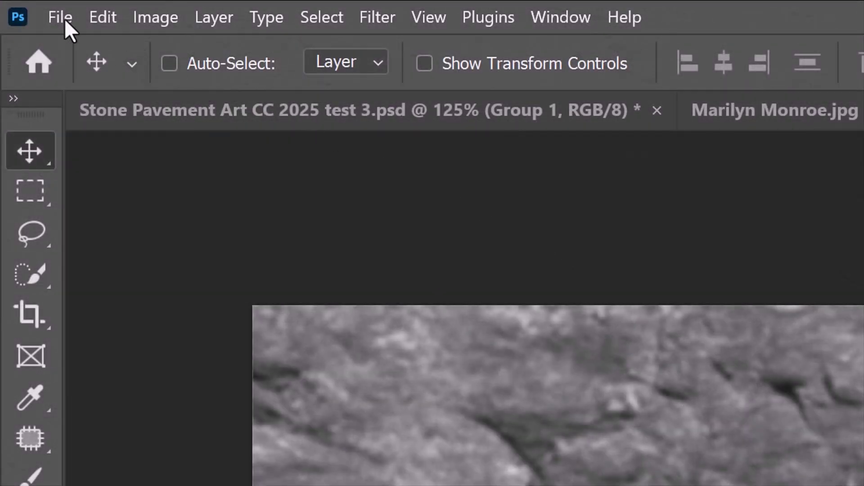
- Save a copy of the blurred stone to the Desktop as Displacement Map in Photoshop (PSD) format, and delete the blurred Layer 1
click(63, 18)
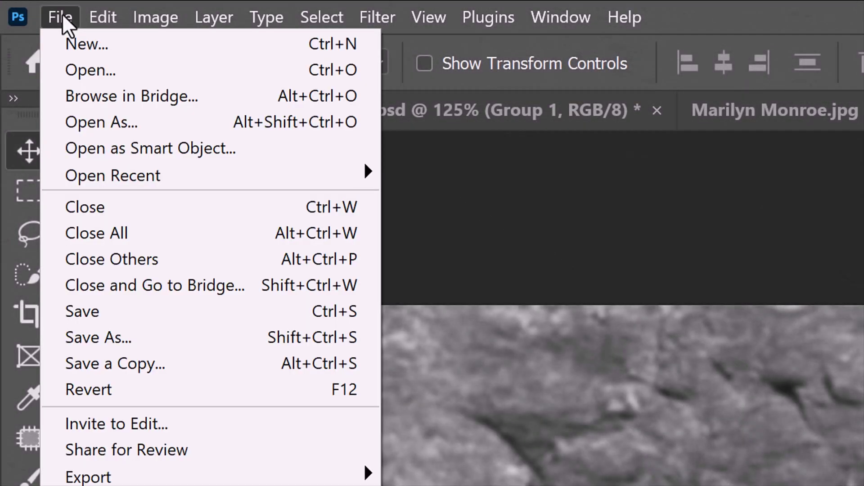
click(107, 367)
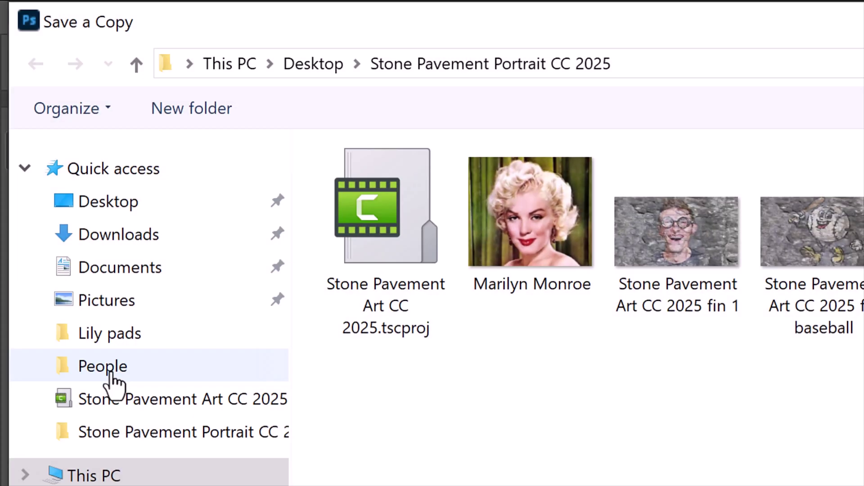
click(121, 204)
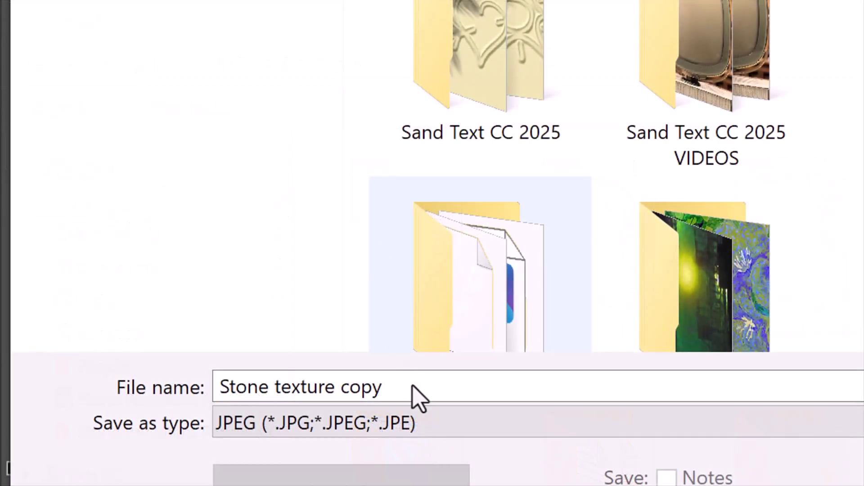
click(412, 390)
text(Displacement Map)
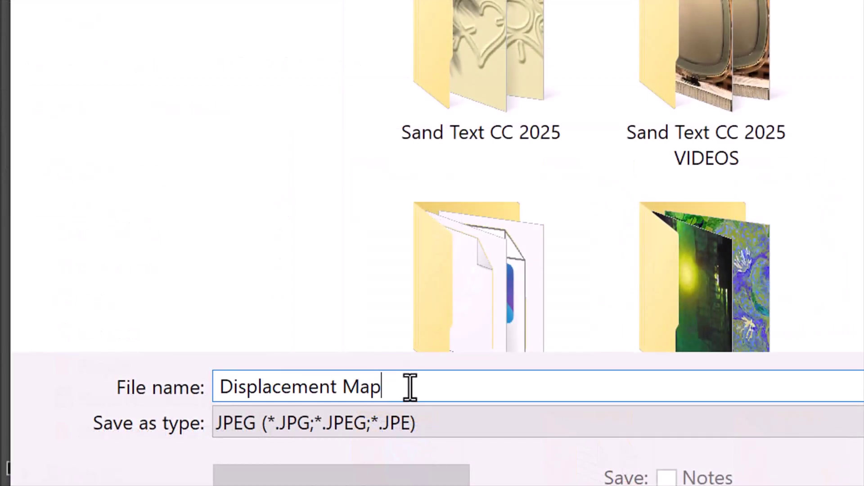
click(315, 425)
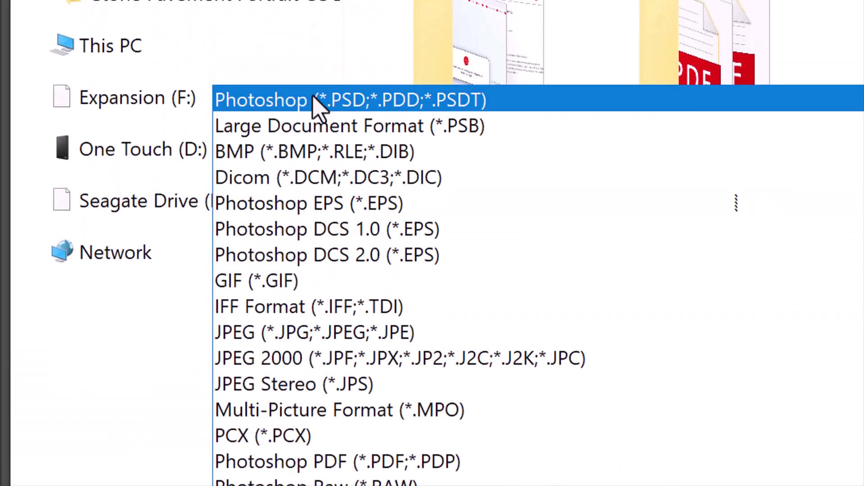
click(315, 101)
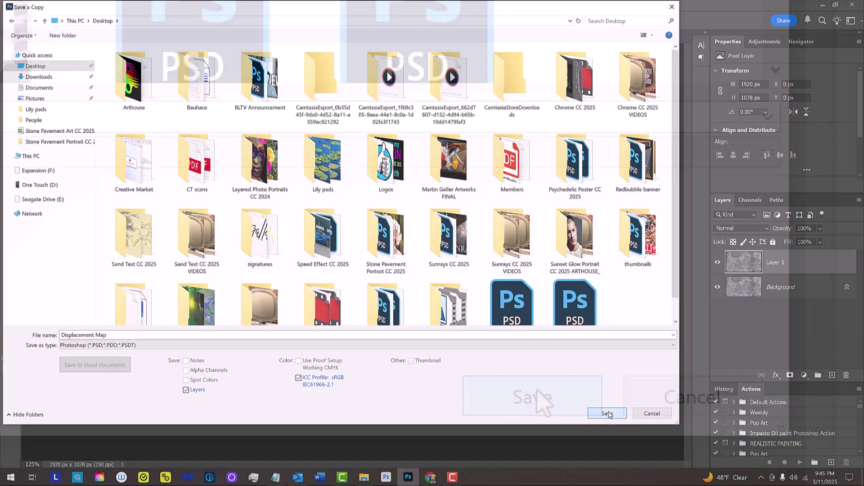
click(537, 396)
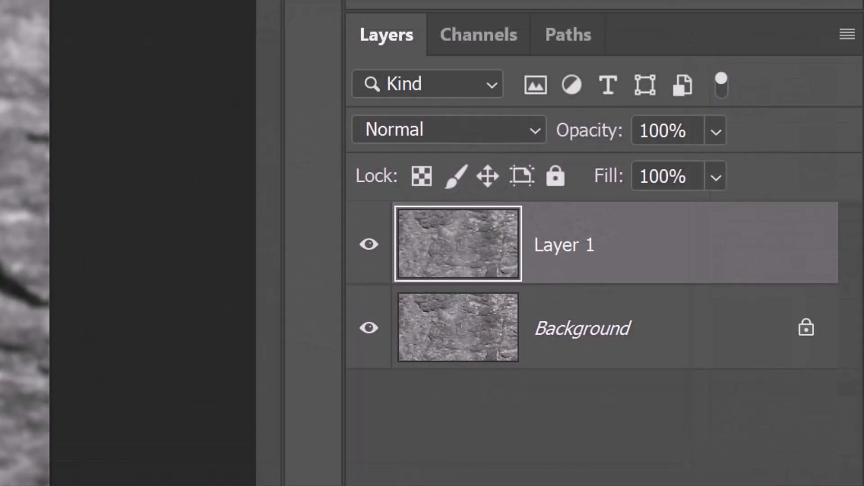
key(Delete)
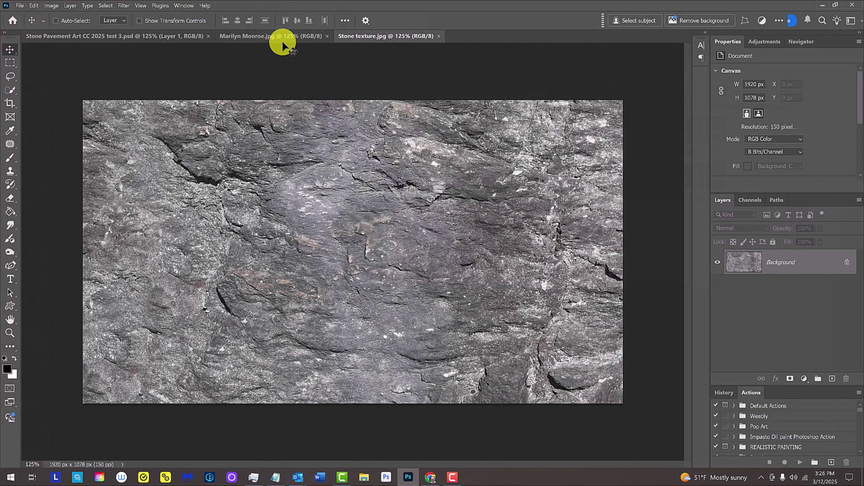
- In Marilyn Monroe.jpg, select the woman with the Quick Selection tool and copy the selection to a new layer
click(279, 36)
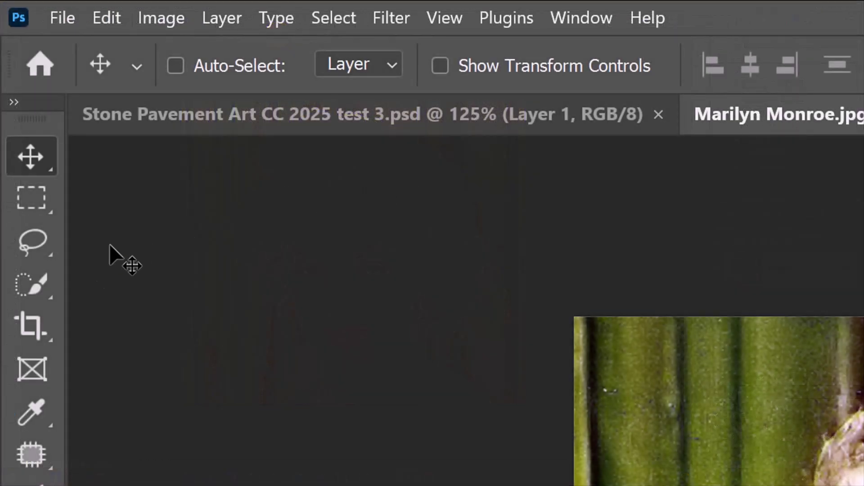
click(17, 89)
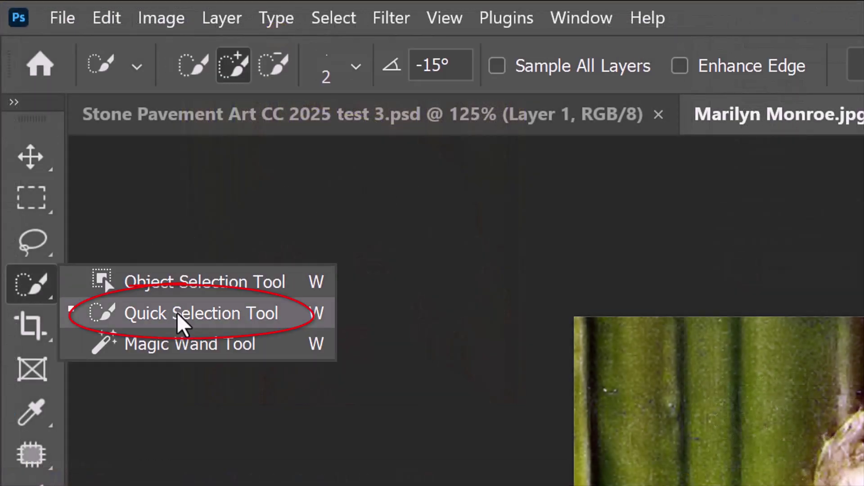
click(176, 312)
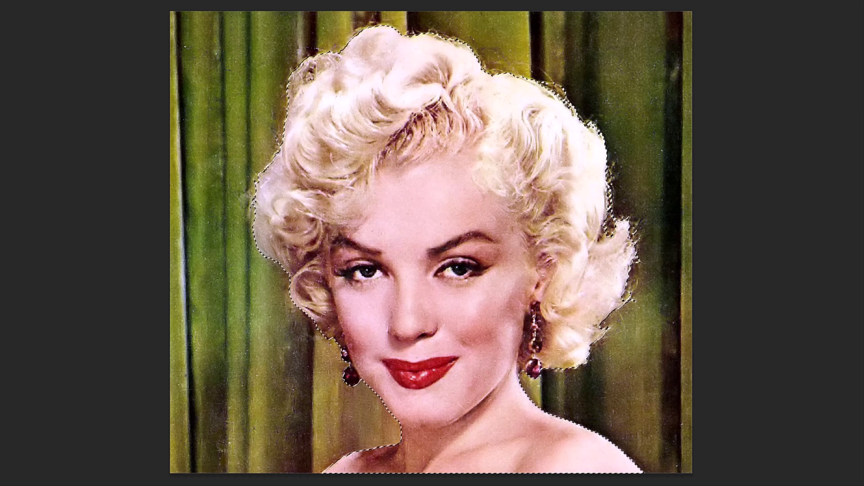
key(alt)
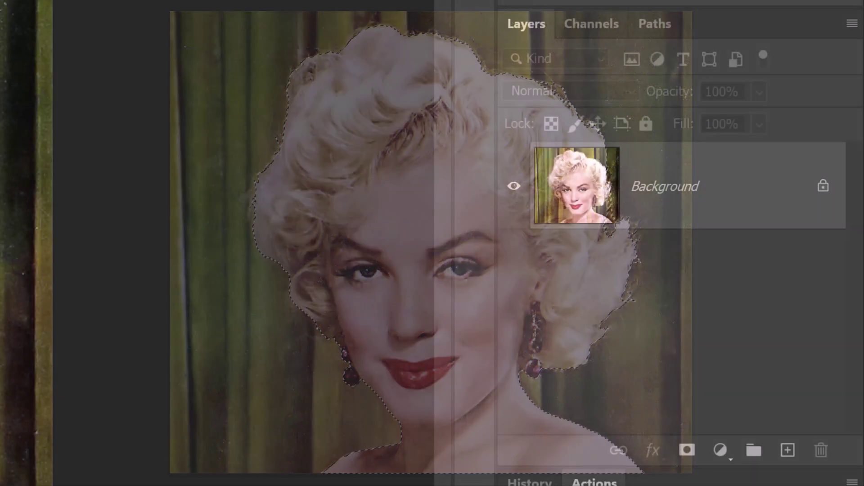
key(ctrl+j)
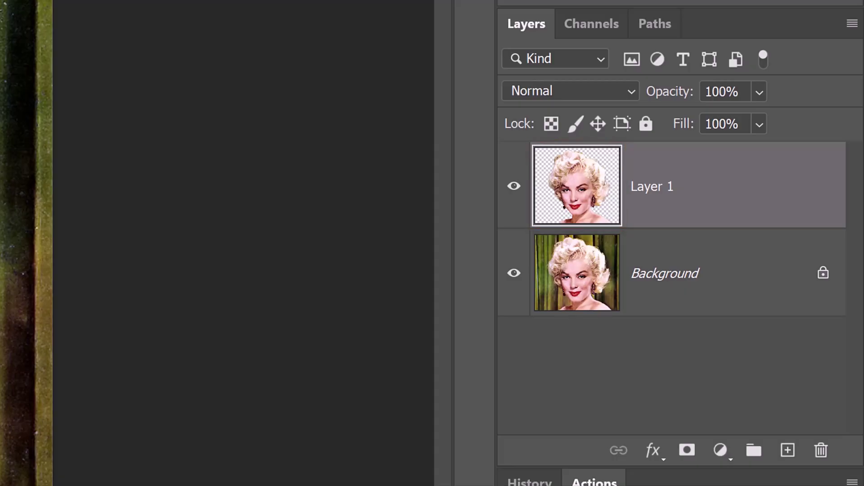
- Bring the cut-out portrait layer into Stone texture.jpg and place it in the middle of the stone image
key(v)
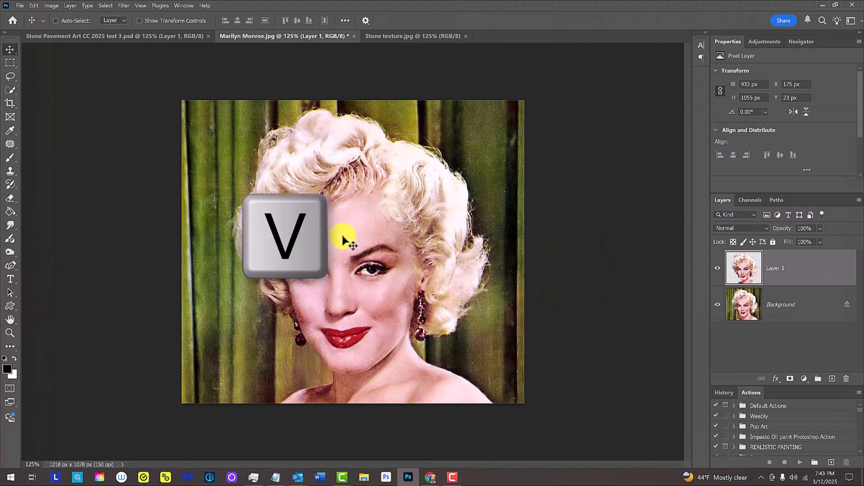
drag(342, 237, 401, 34)
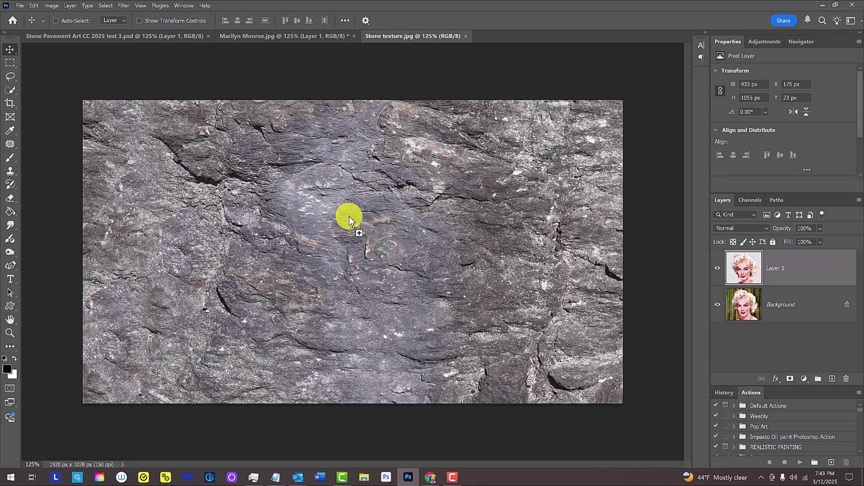
drag(349, 271, 347, 272)
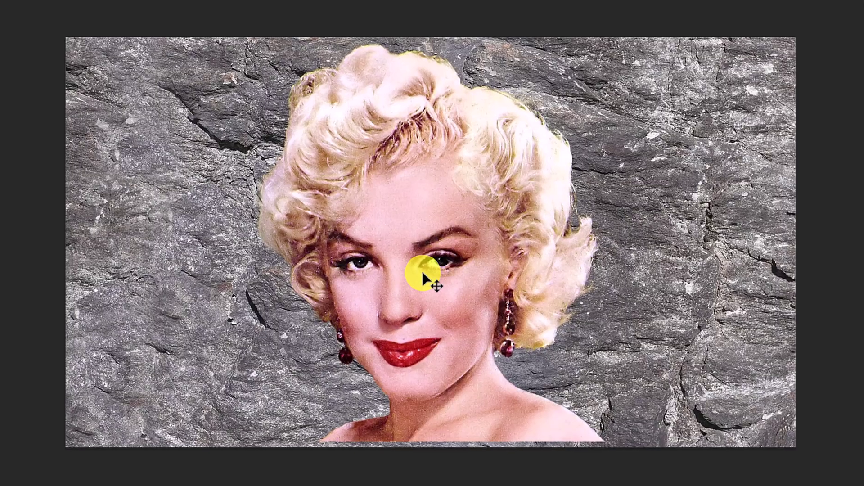
- Free-transform the portrait, moving it down so its cut-off shoulders meet the lower edge of the stone image
key(ctrl+t)
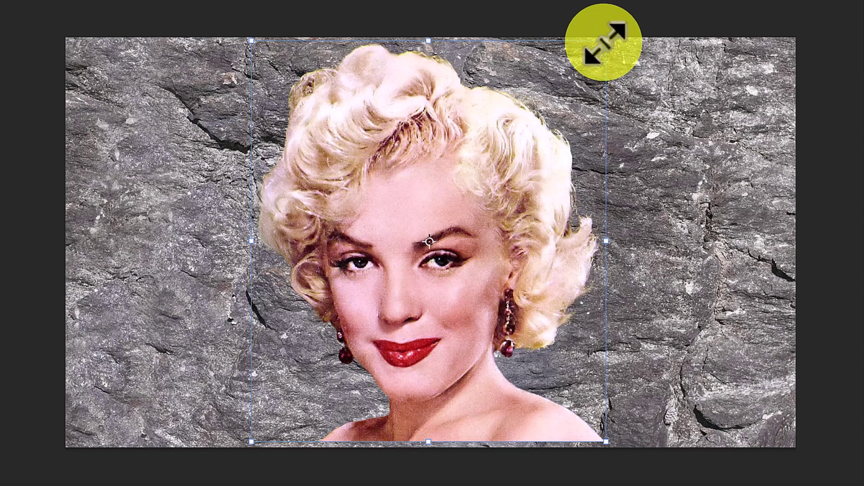
key(alt)
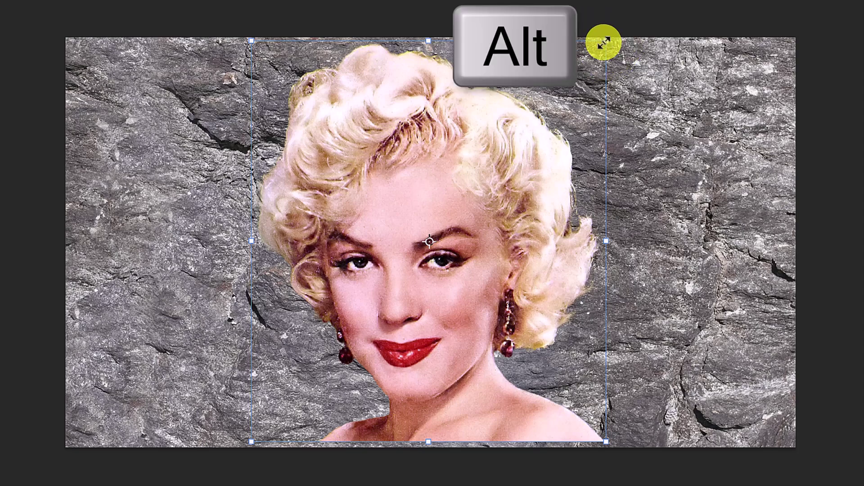
mouse_move(604, 42)
mouse_down()
mouse_move(517, 123)
mouse_move(634, 8)
mouse_move(608, 38)
mouse_up()
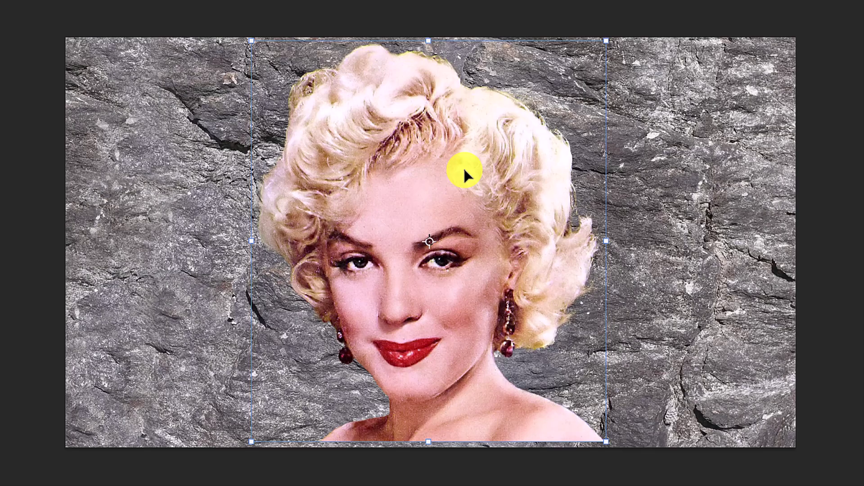
drag(464, 170, 460, 178)
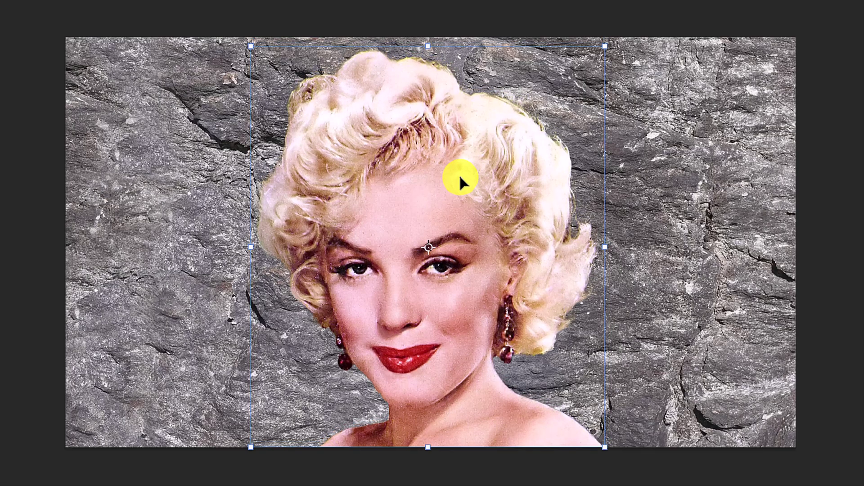
key(Return)
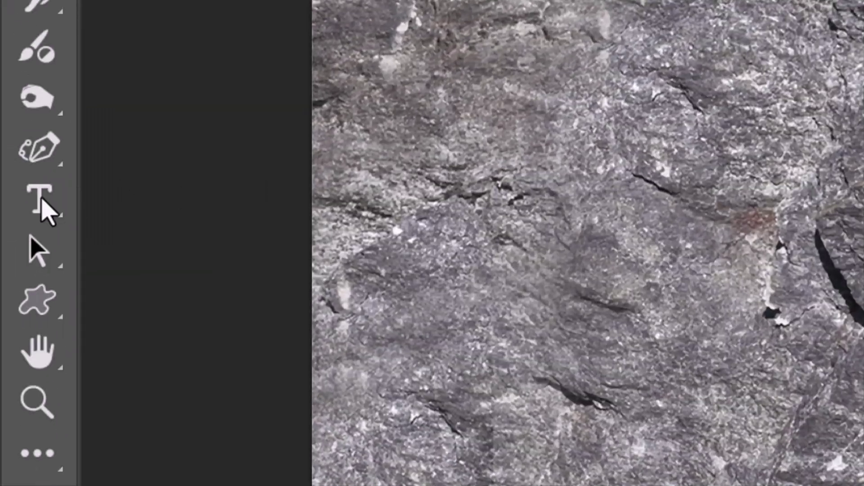
- Set up the Horizontal Type tool with Myriad Pro Bold, centred alignment and red text color ff0000
click(43, 203)
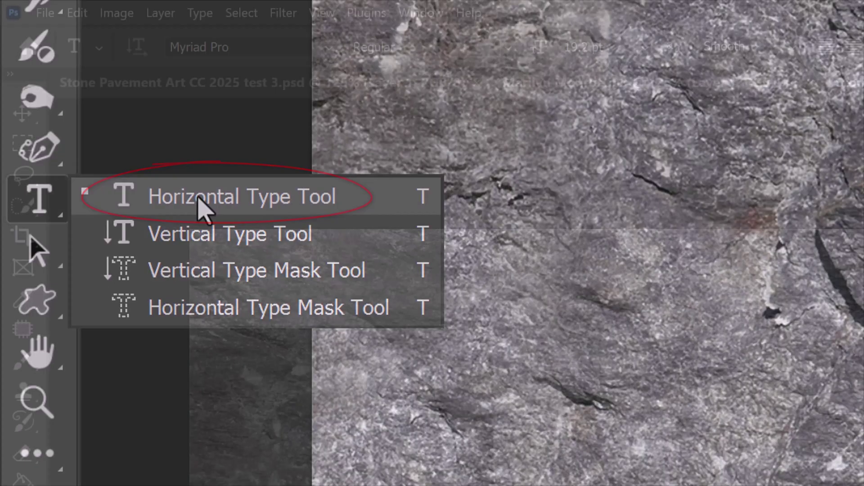
click(199, 198)
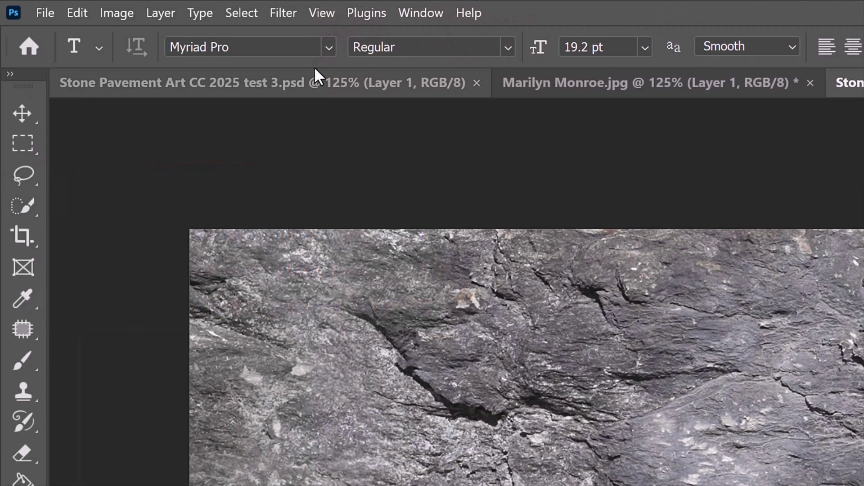
click(330, 47)
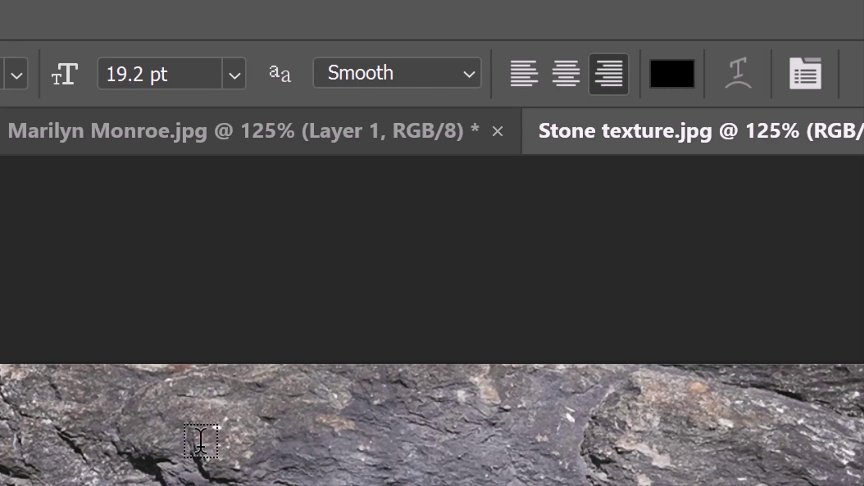
click(565, 80)
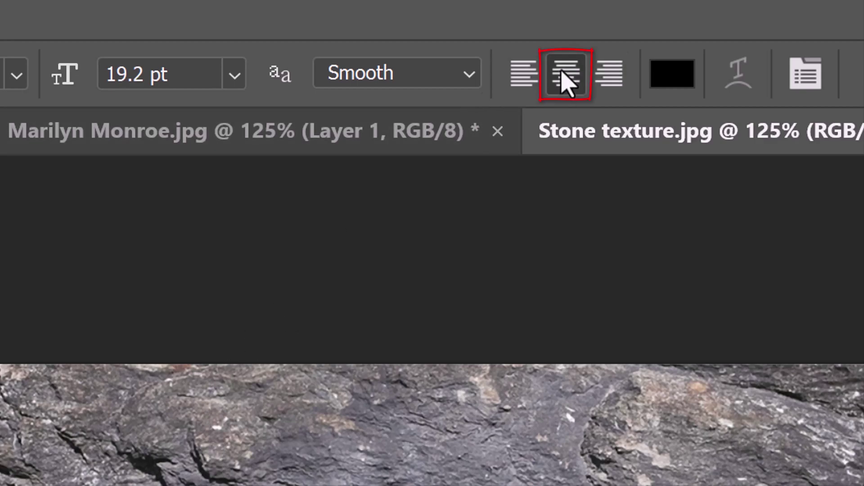
click(673, 74)
drag(339, 141, 466, 48)
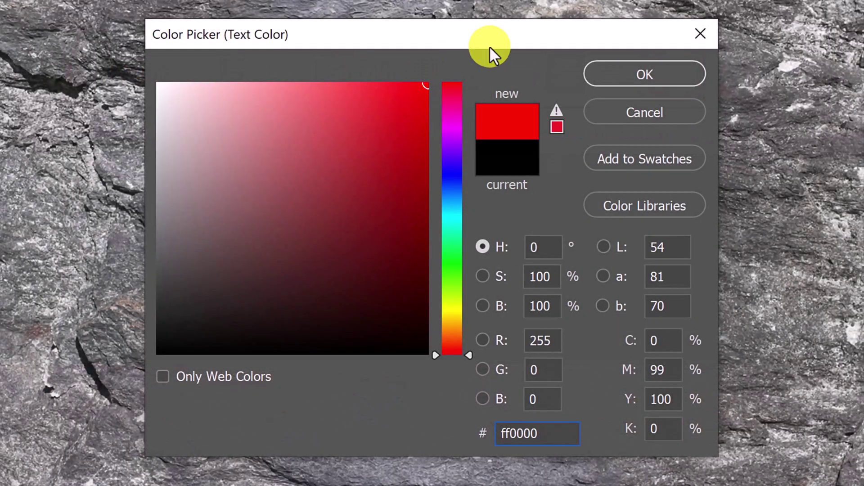
click(641, 73)
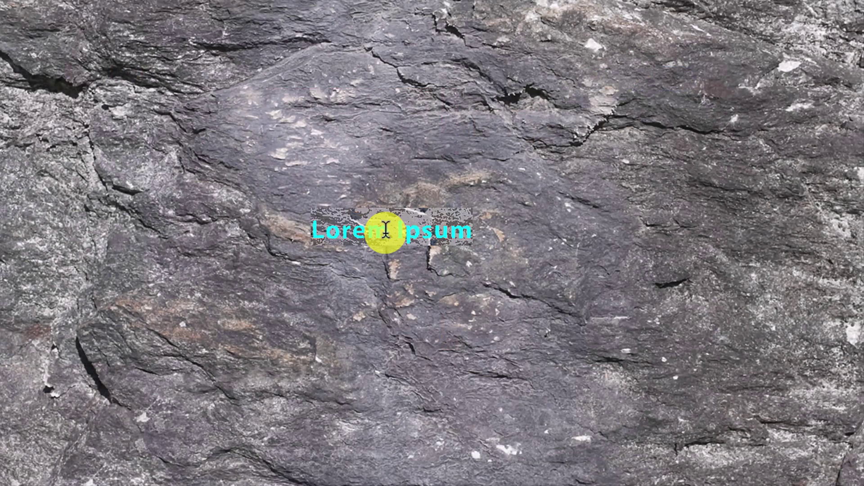
- Add the text STONE ART, enlarge it to span most of the stone image's width, and move it to the middle of the image
text(STONE ART)
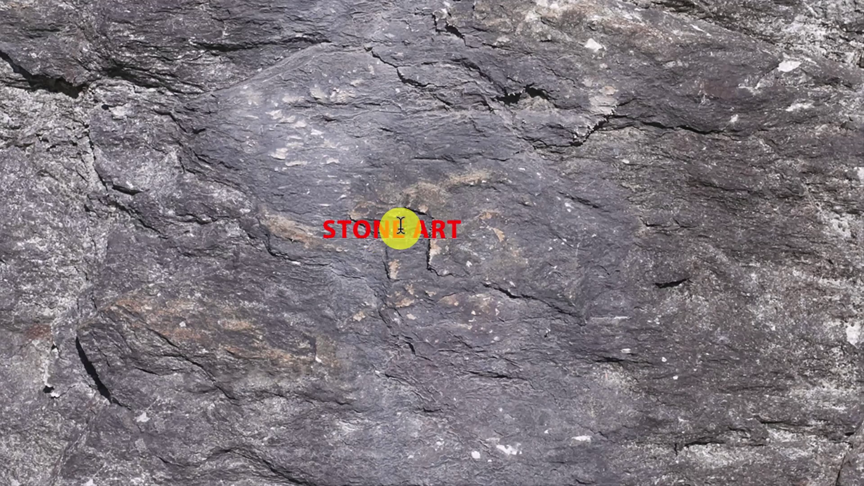
drag(471, 231, 235, 224)
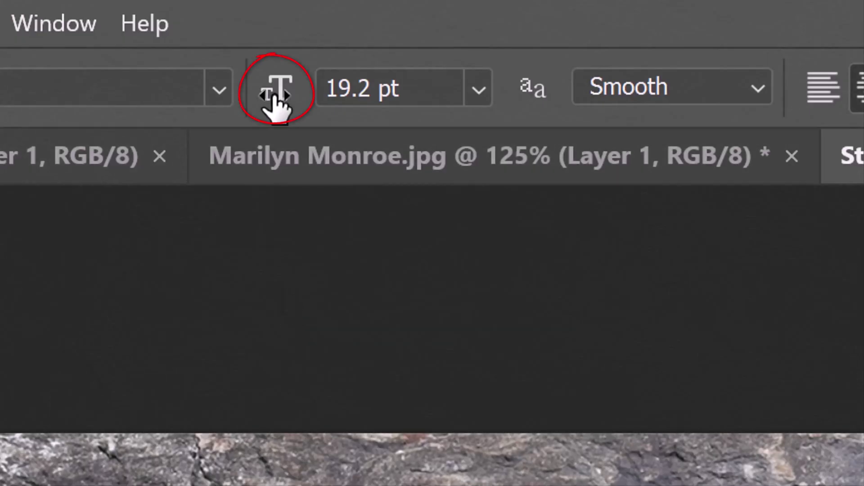
drag(276, 97, 500, 117)
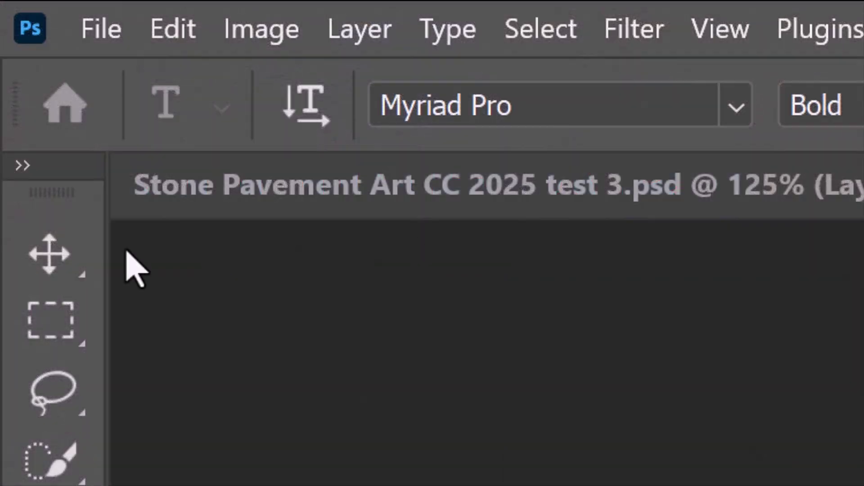
click(51, 259)
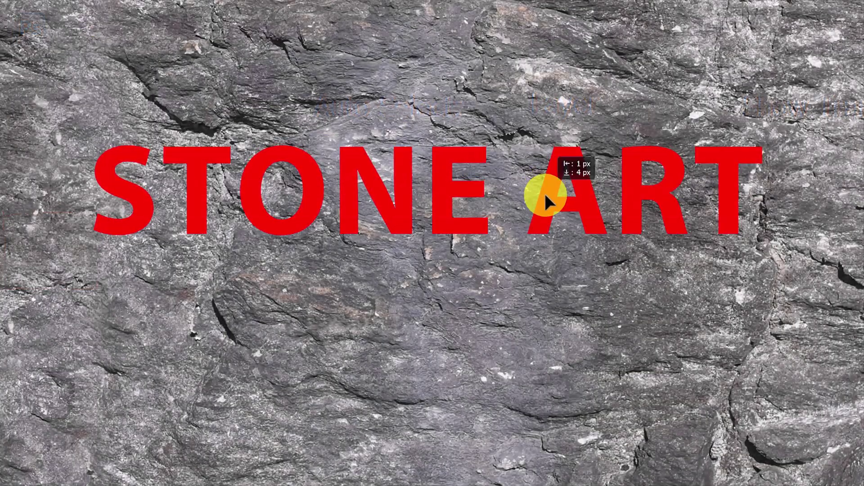
drag(544, 192, 538, 231)
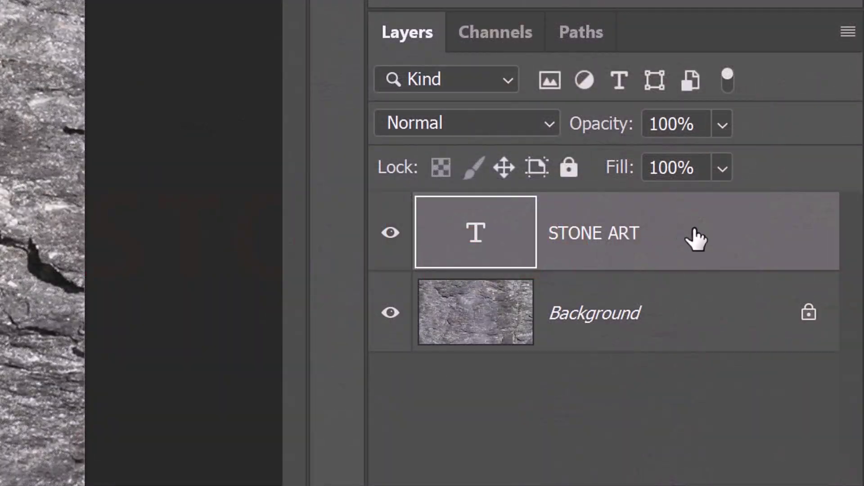
- Give the STONE ART text layer a white (ffffff) Stroke effect with Outside position and a 9 px size
double_click(719, 241)
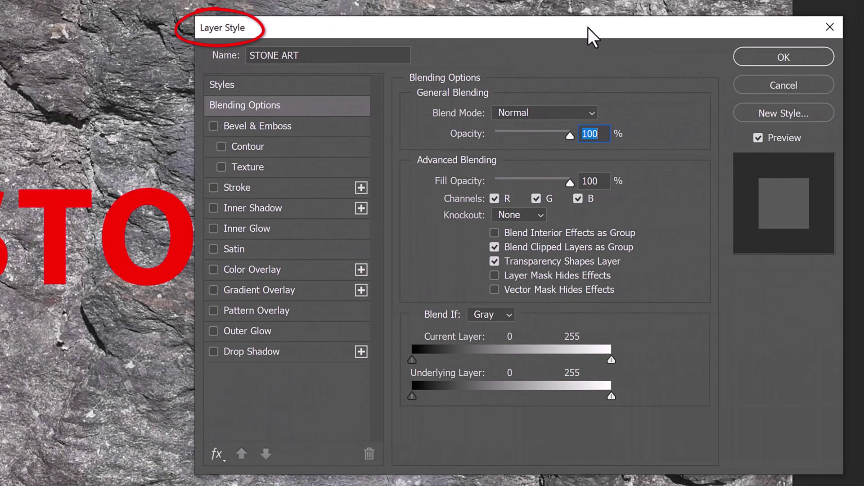
click(237, 187)
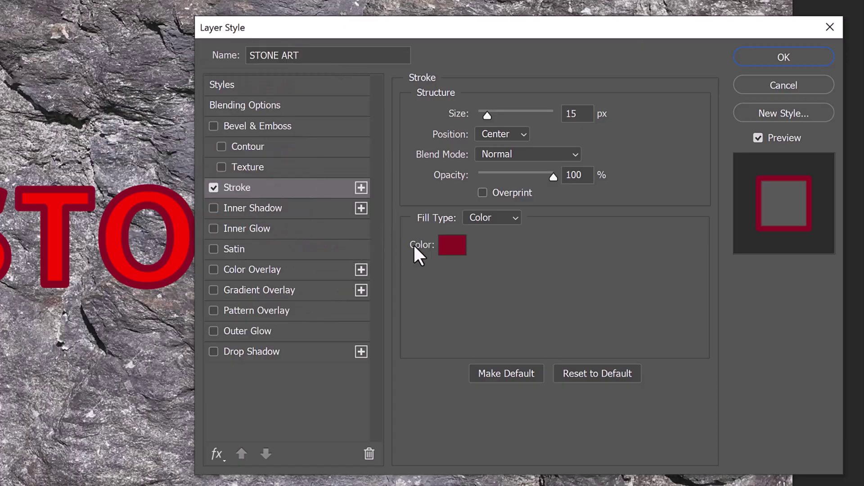
click(452, 249)
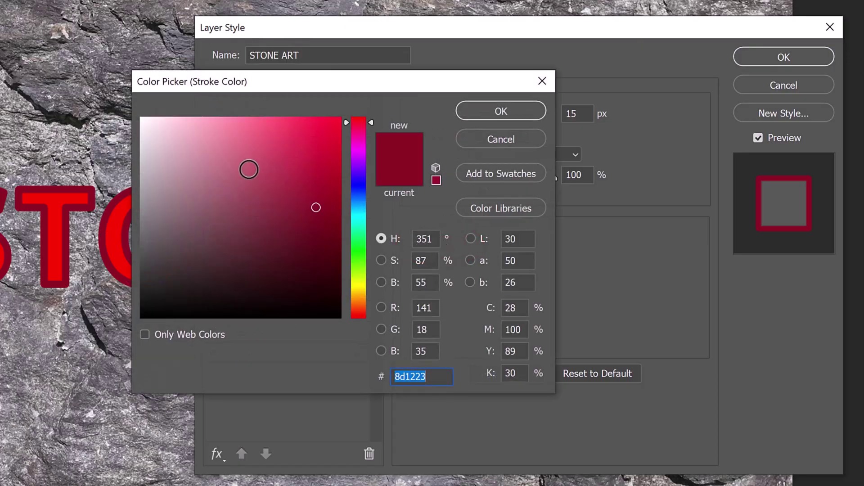
drag(248, 170, 98, 79)
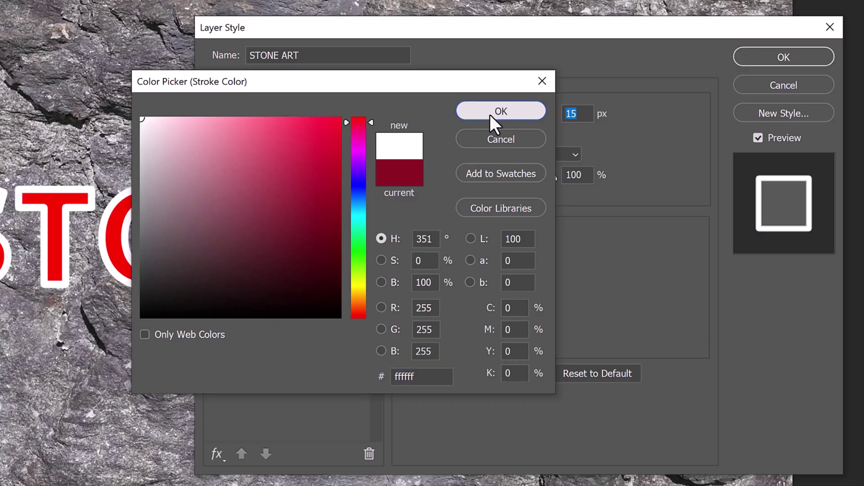
click(492, 114)
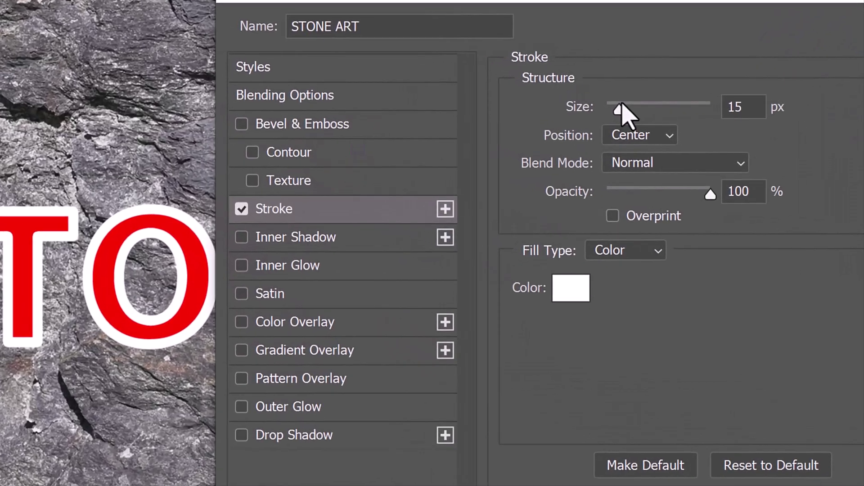
click(561, 134)
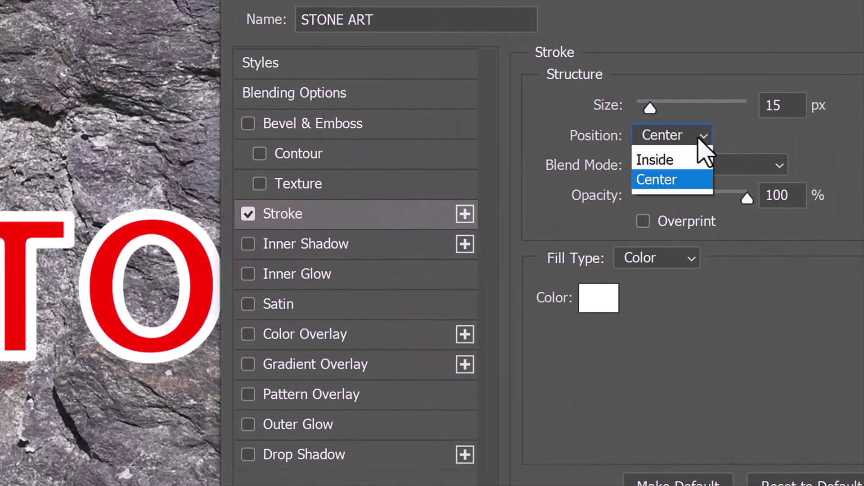
click(528, 148)
mouse_move(651, 112)
mouse_down()
mouse_move(668, 112)
mouse_move(649, 112)
mouse_up()
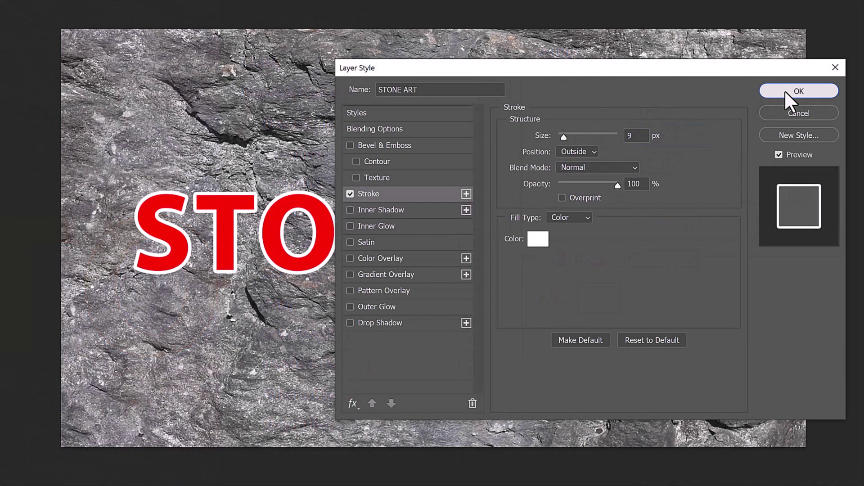
click(785, 92)
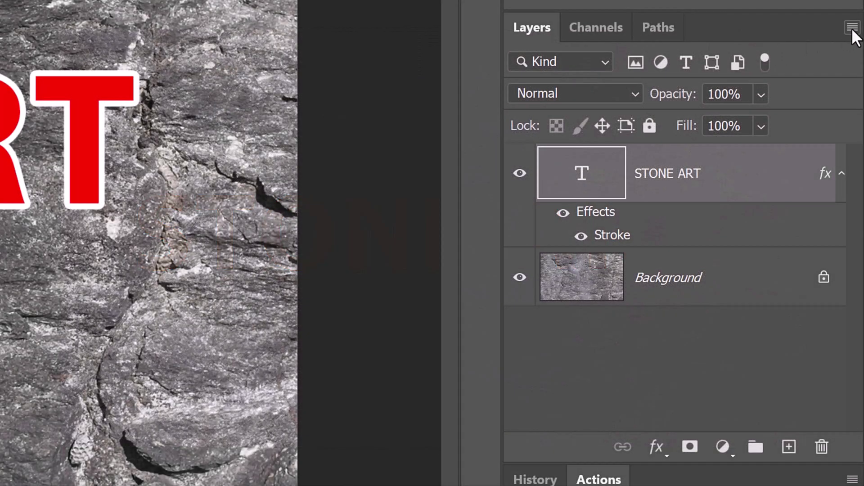
- Convert the STONE ART text layer to a Smart Object, and likewise convert the portrait's Layer 1 in the portrait version
click(852, 30)
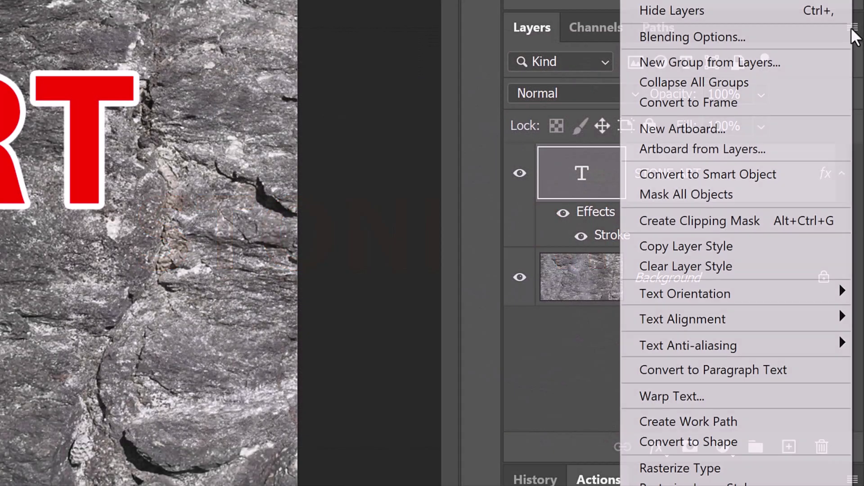
click(681, 174)
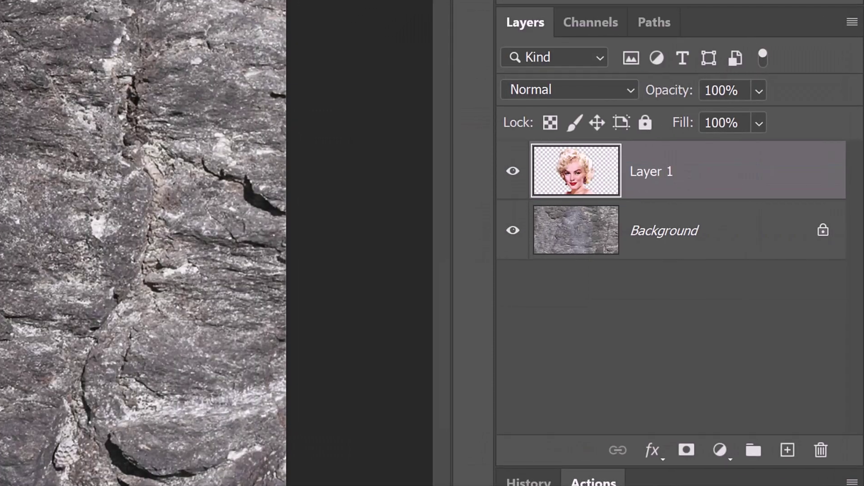
click(851, 23)
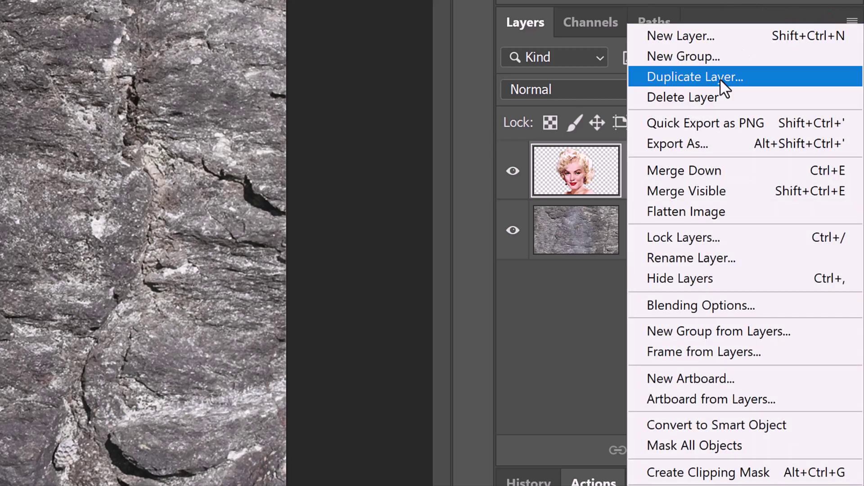
click(715, 423)
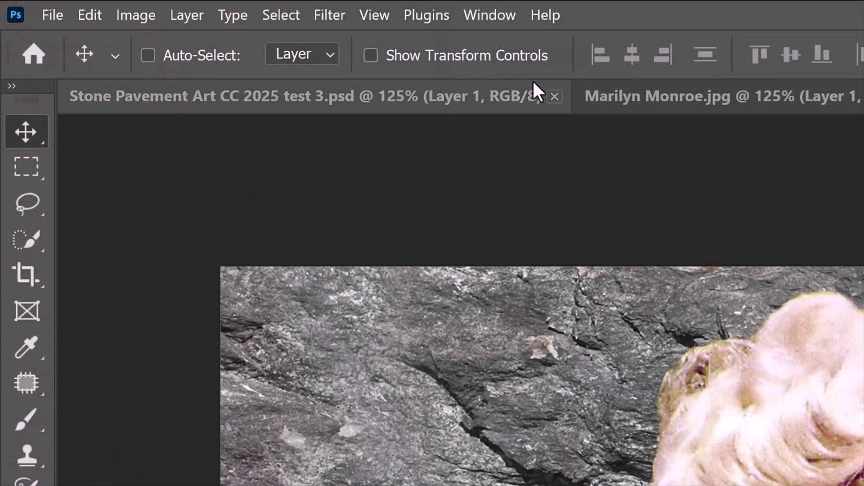
- Apply the artistic Dry Brush filter to the portrait with Brush Size 6, Brush Detail 10 and Texture 1
click(328, 16)
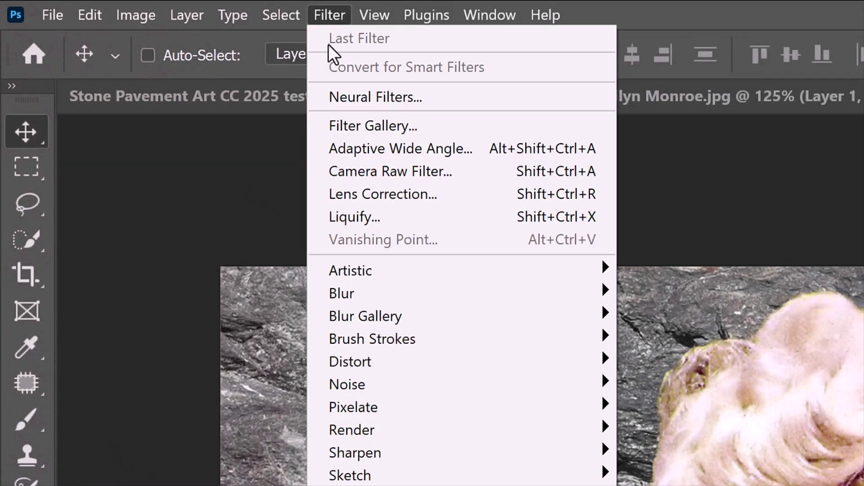
mouse_move(356, 276)
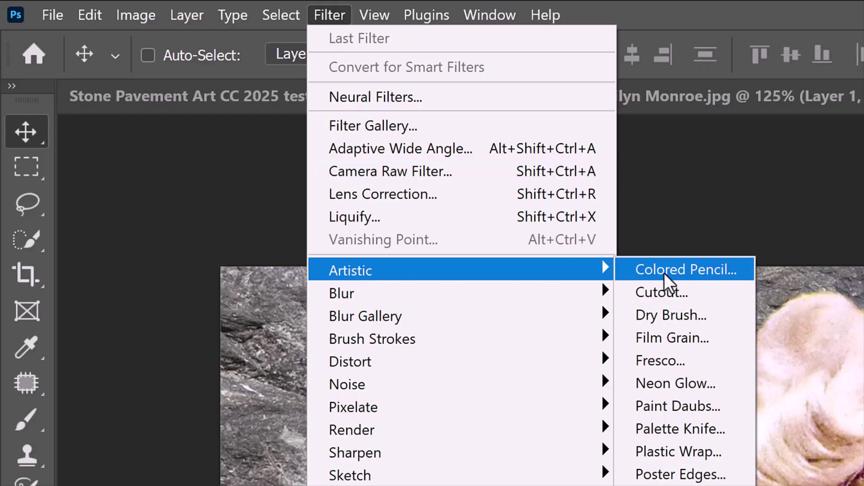
click(672, 315)
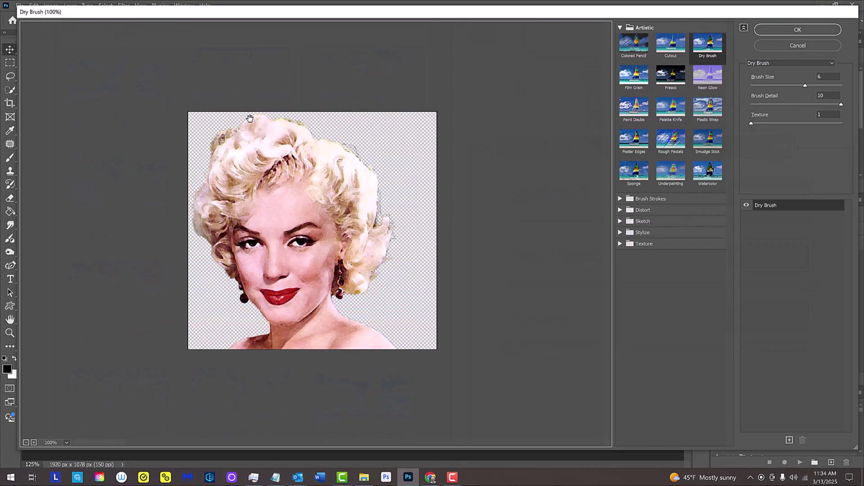
key(Return)
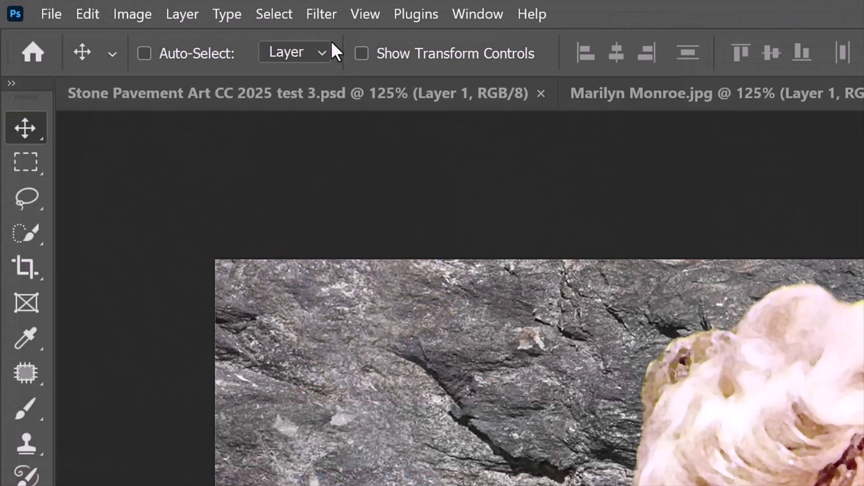
- Apply the Photocopy sketch filter to the portrait's Smart Object
click(124, 5)
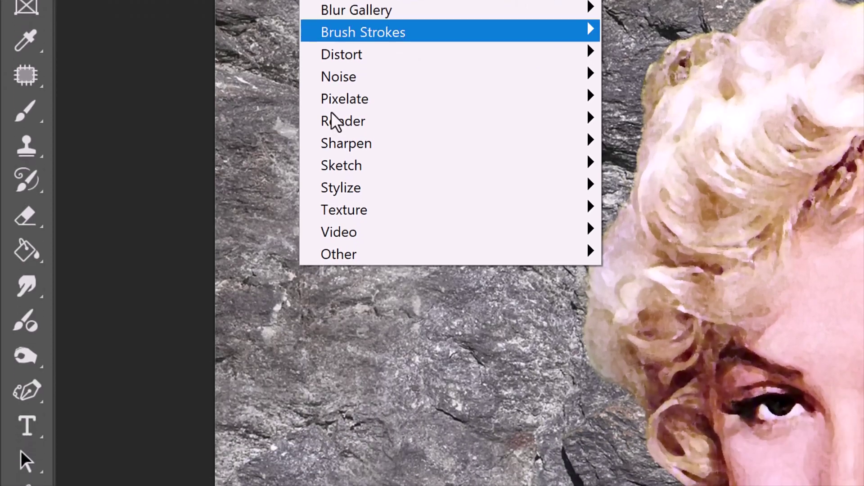
mouse_move(338, 169)
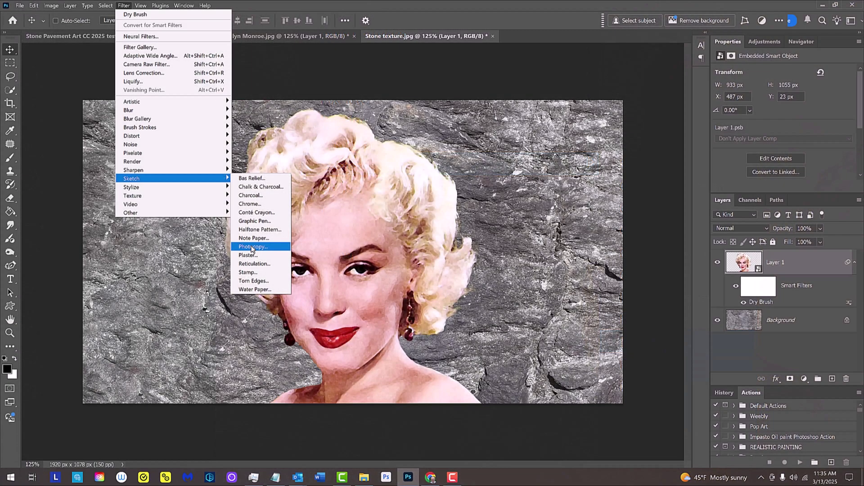
click(652, 342)
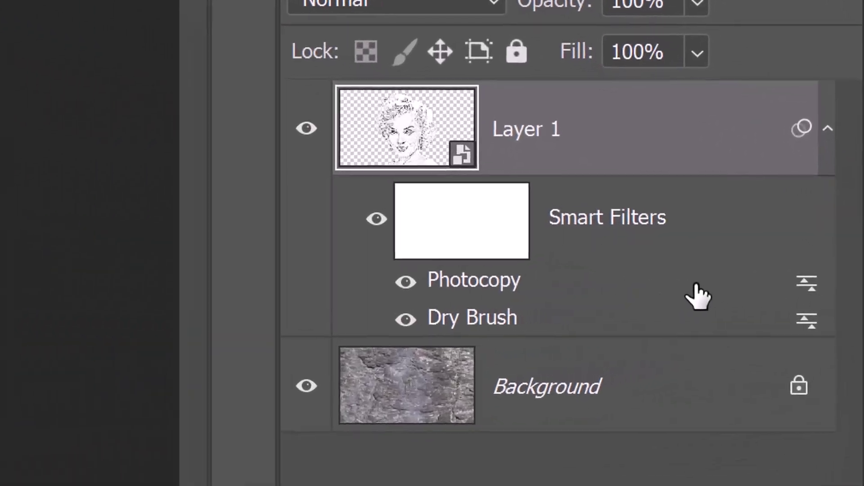
- Set the Photocopy smart filter's blend mode to Soft Light and the blend mode of Layer 1 to Overlay
double_click(805, 280)
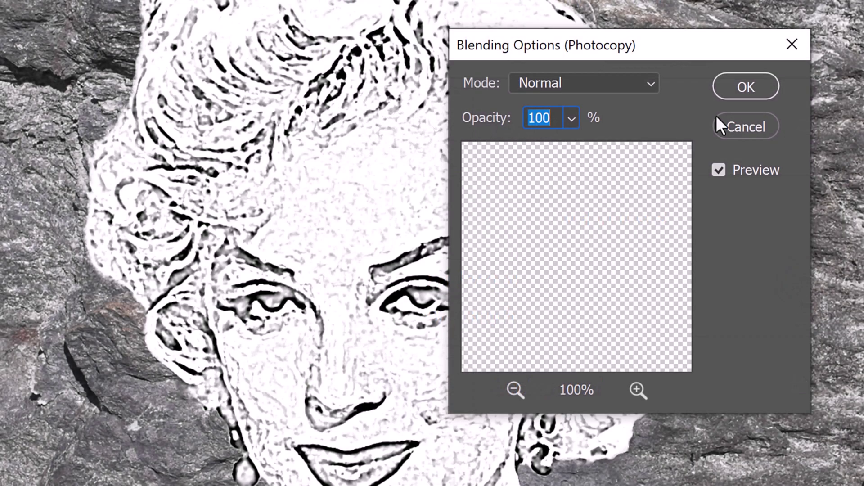
click(652, 83)
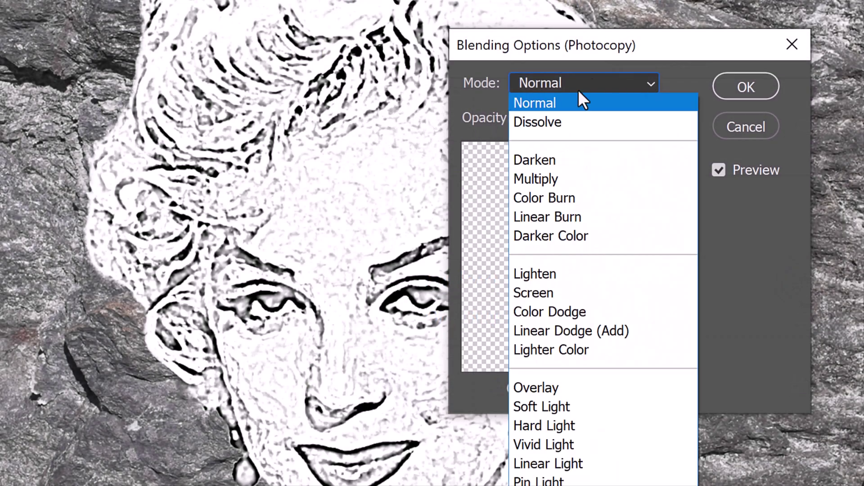
click(540, 406)
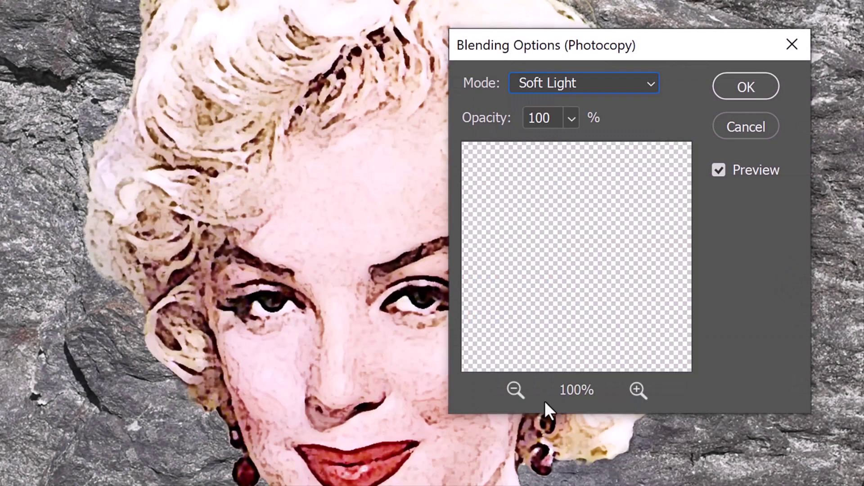
click(739, 87)
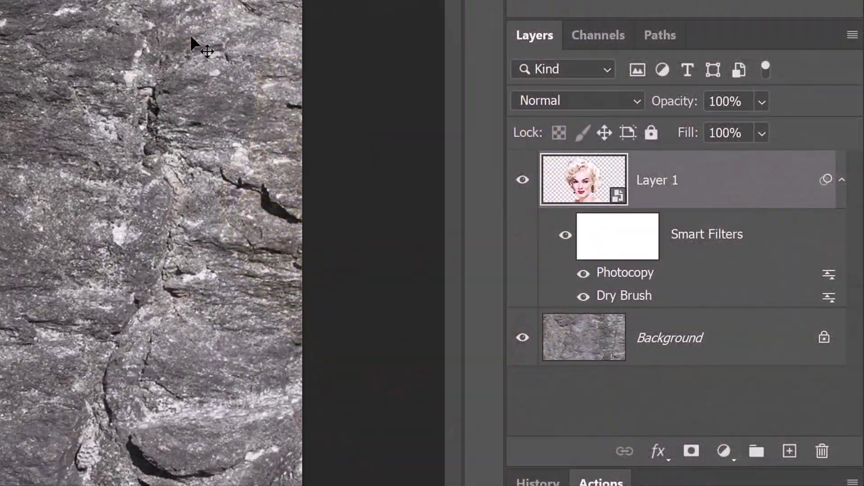
click(636, 106)
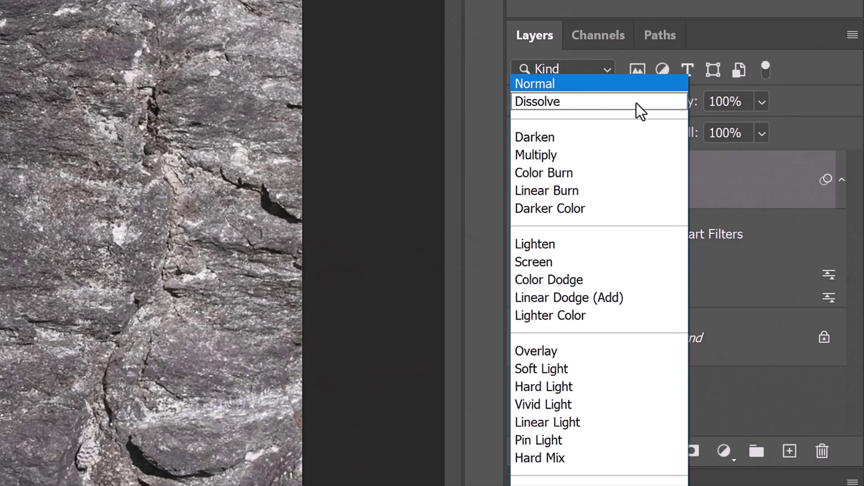
click(535, 350)
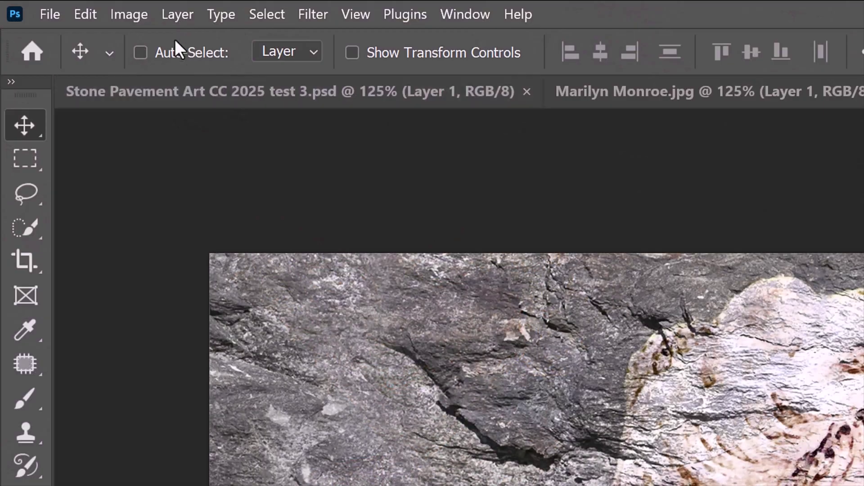
- Apply Shadows/Highlights to the portrait with Shadows Amount 30% and Highlights Amount 35%, and move that smart filter below Dry Brush
click(129, 15)
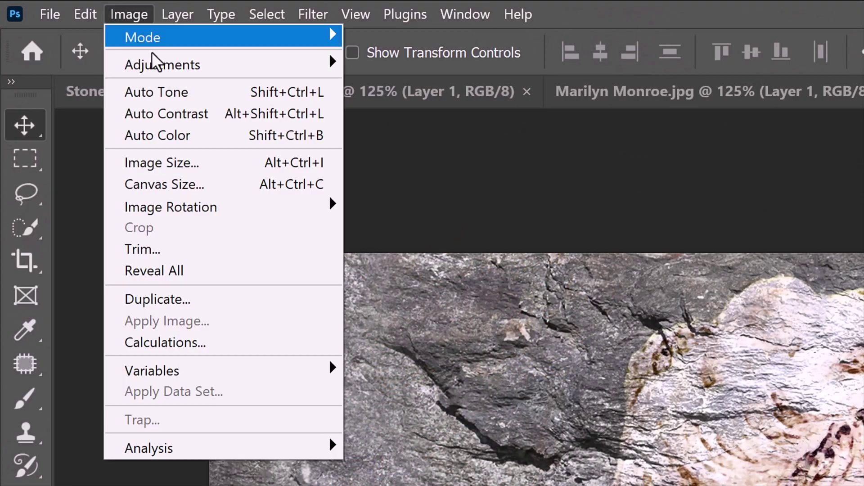
mouse_move(158, 67)
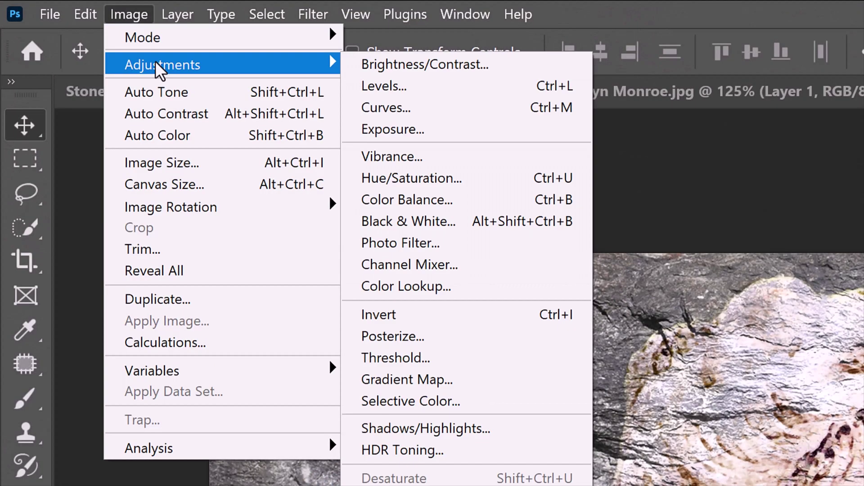
click(433, 430)
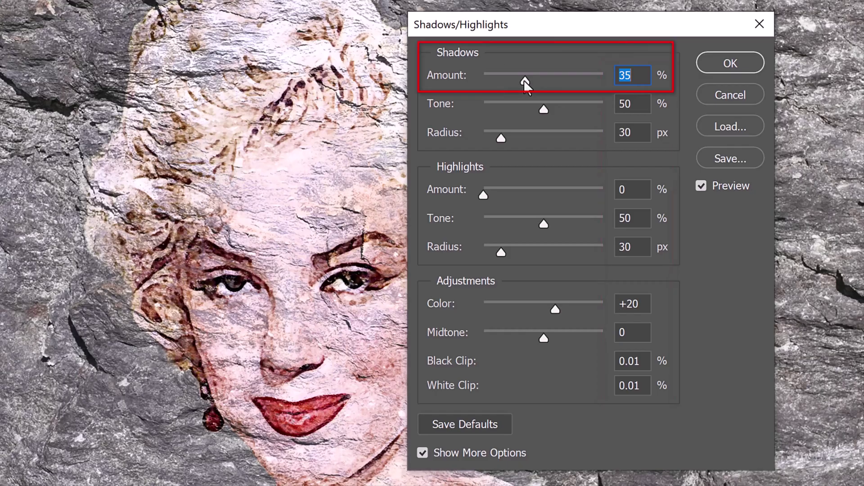
drag(522, 79, 518, 82)
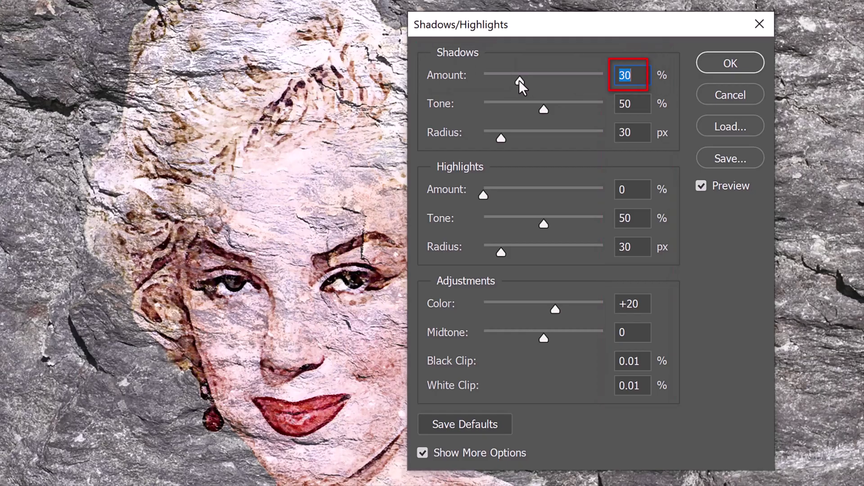
drag(484, 194, 526, 197)
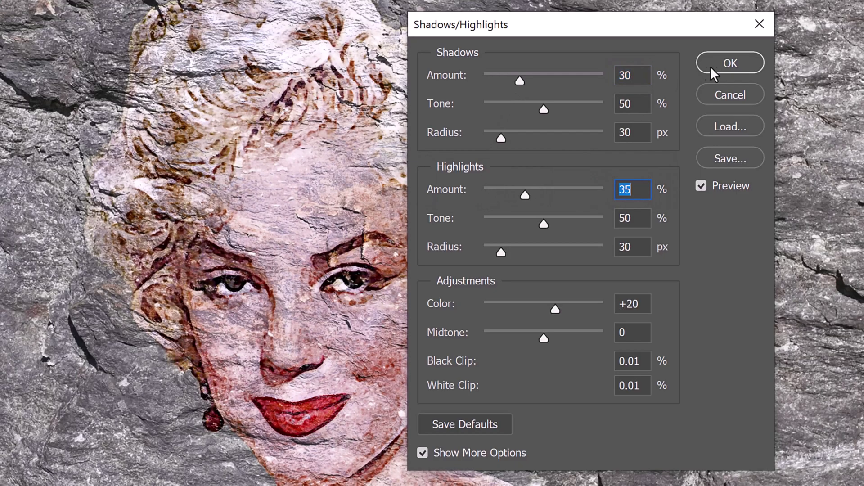
click(723, 65)
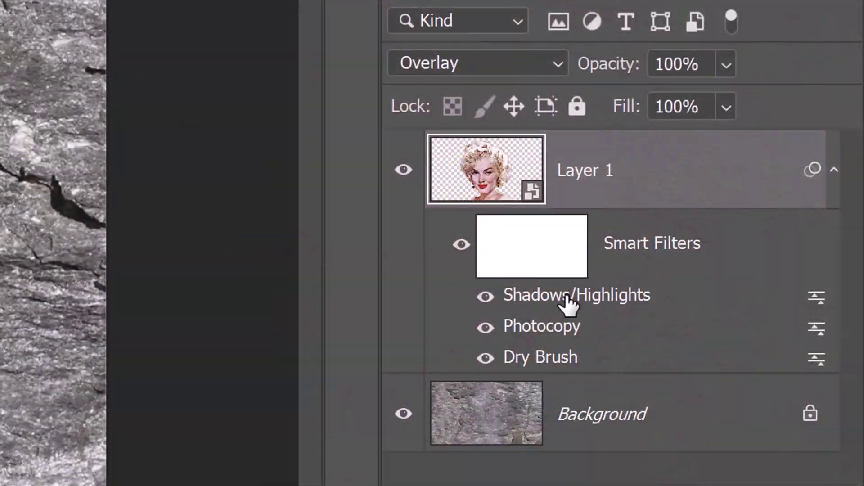
drag(571, 296, 572, 374)
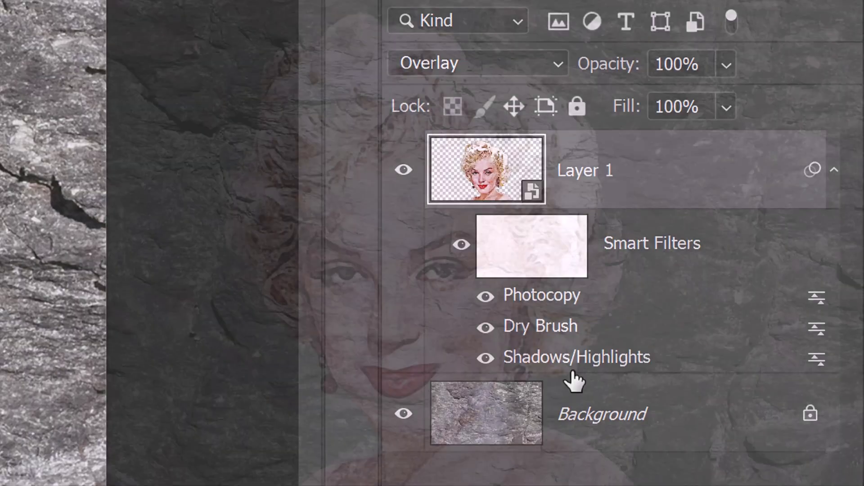